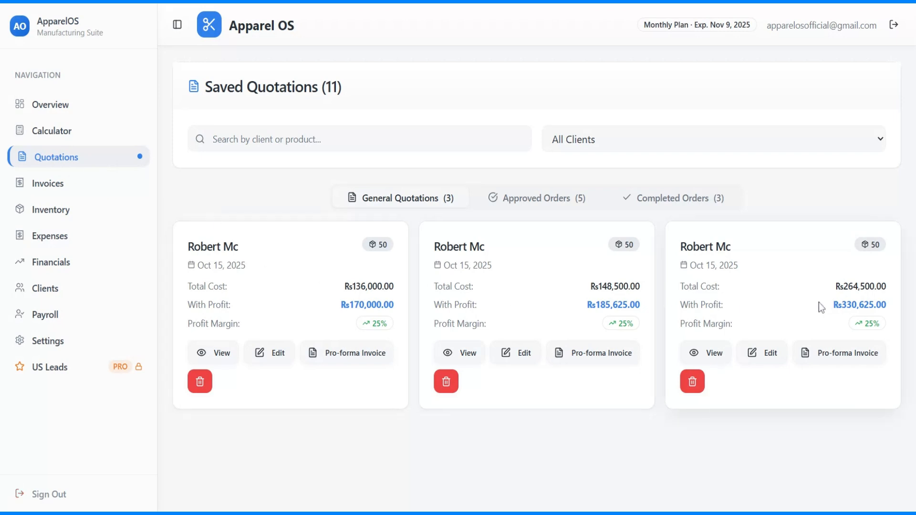
# Step: Approve the Rs136,000 quotation as an order and save it
pyautogui.click(263, 354)
pyautogui.scroll(-10, 313, 331)
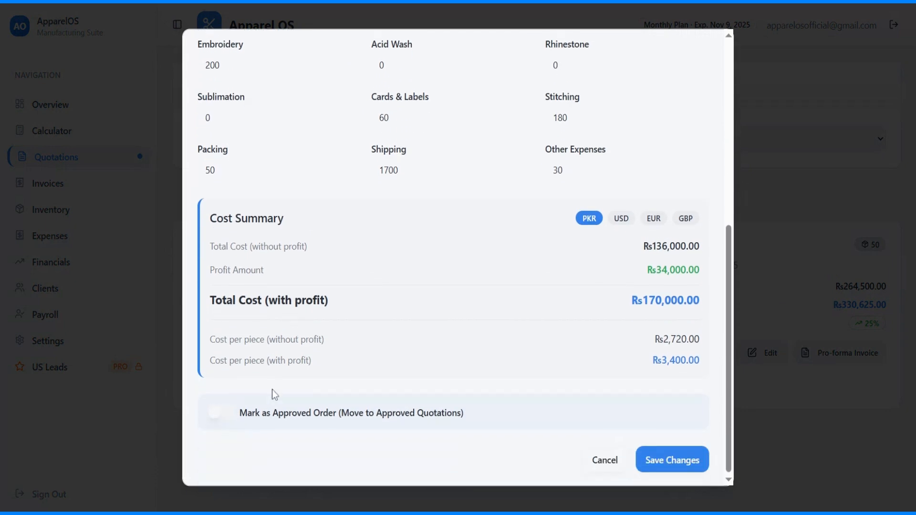
pyautogui.click(214, 411)
pyautogui.click(669, 458)
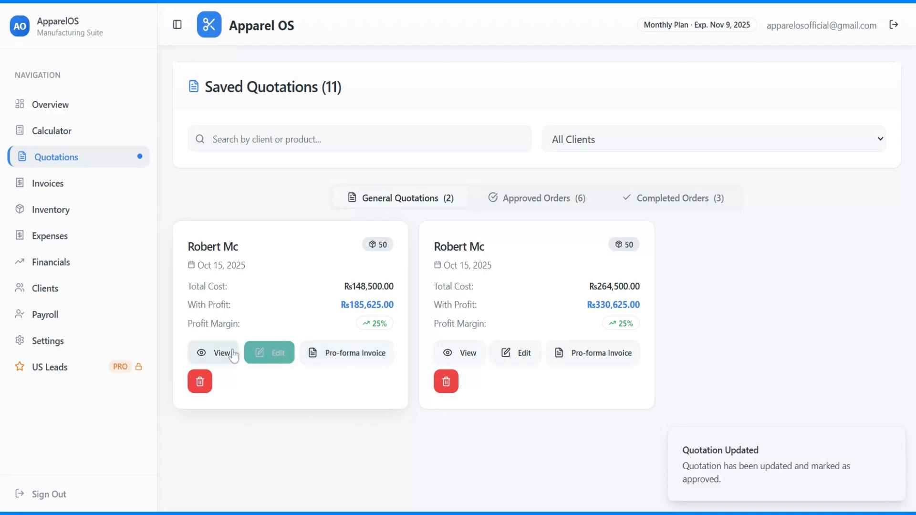
# Step: Mark the Rs148,500 quotation as an approved order and save the change
pyautogui.click(277, 356)
pyautogui.scroll(-5, 307, 354)
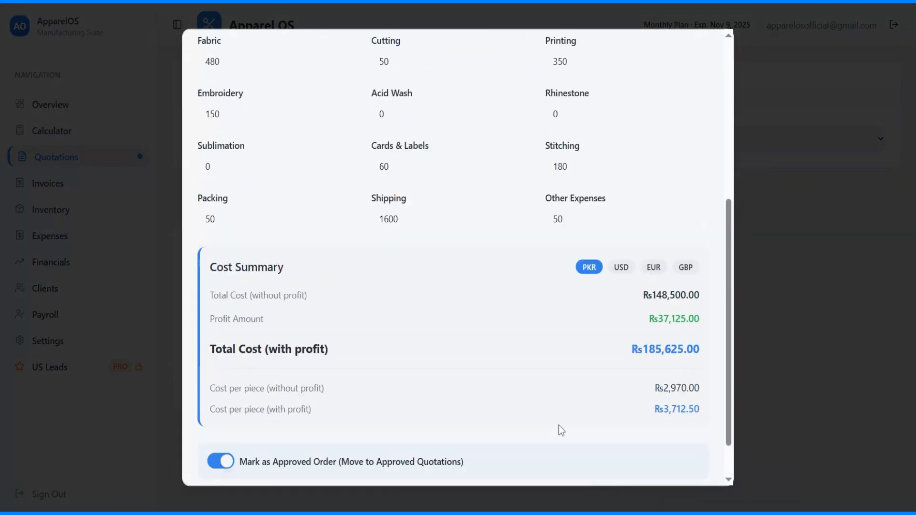
pyautogui.click(223, 473)
pyautogui.click(222, 475)
pyautogui.scroll(-3, 296, 448)
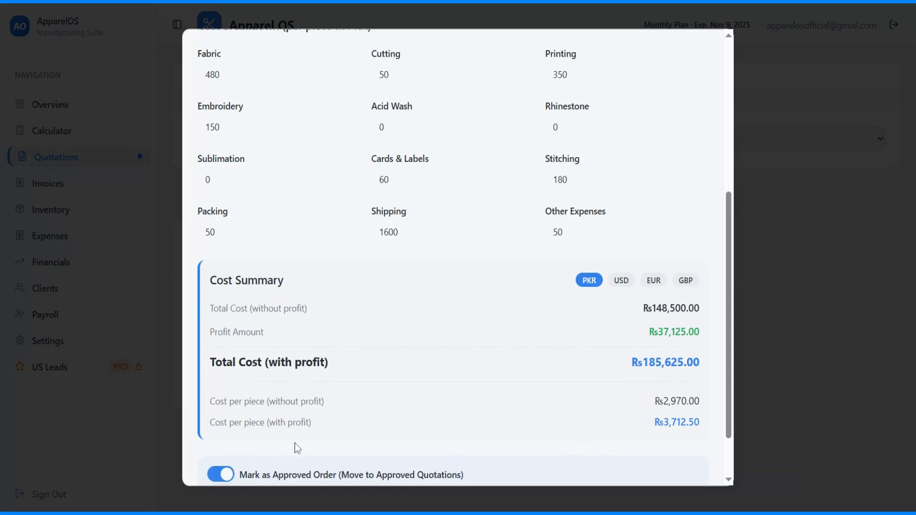
pyautogui.click(666, 456)
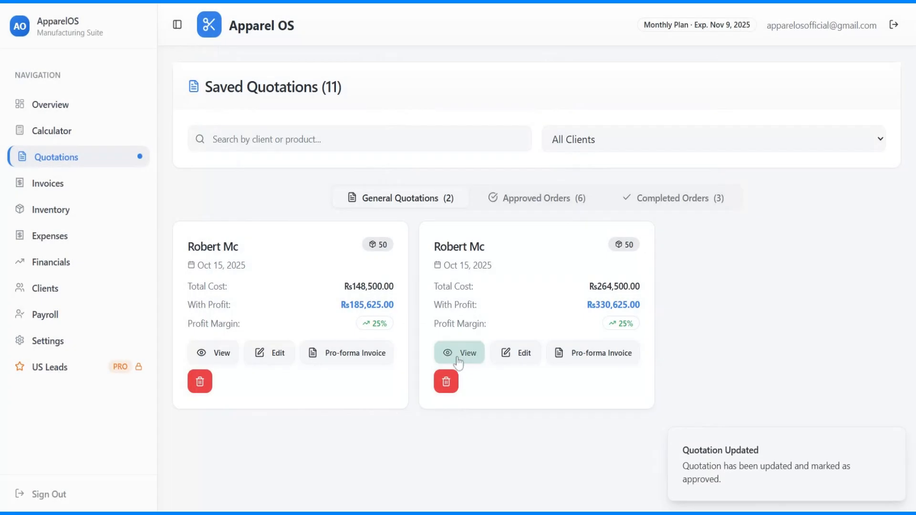
# Step: Approve the last remaining quotation as an order and save it
pyautogui.click(261, 354)
pyautogui.click(228, 412)
pyautogui.click(227, 412)
pyautogui.click(657, 460)
# Step: Create an official invoice for the Rs170,000 approved order
pyautogui.click(521, 200)
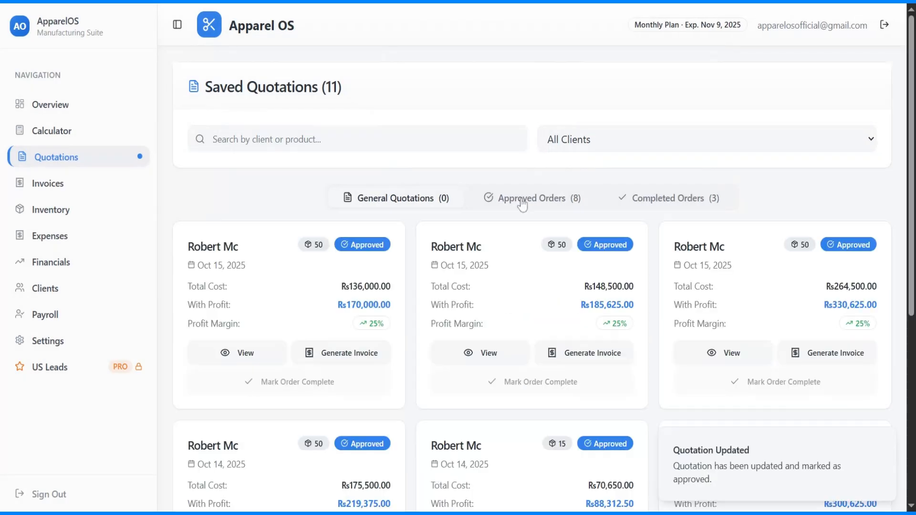
pyautogui.scroll(-4, 465, 346)
pyautogui.scroll(1, 466, 346)
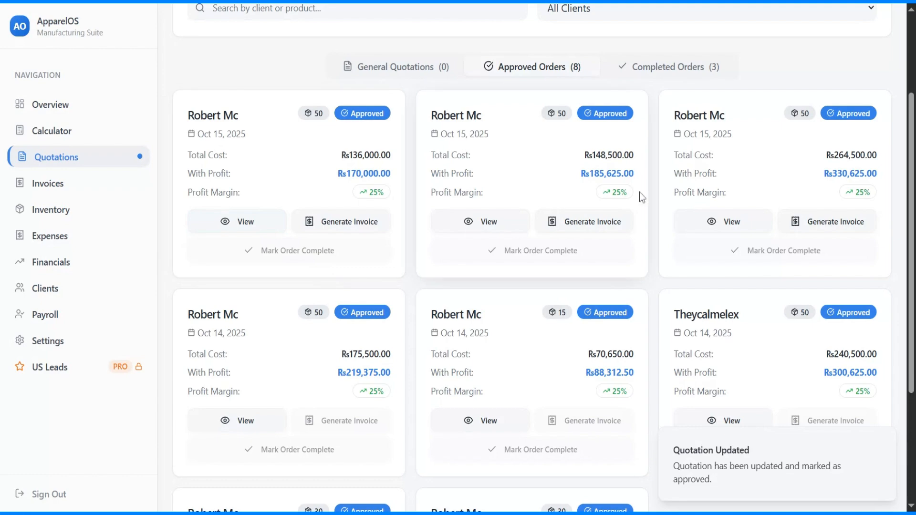
pyautogui.click(348, 223)
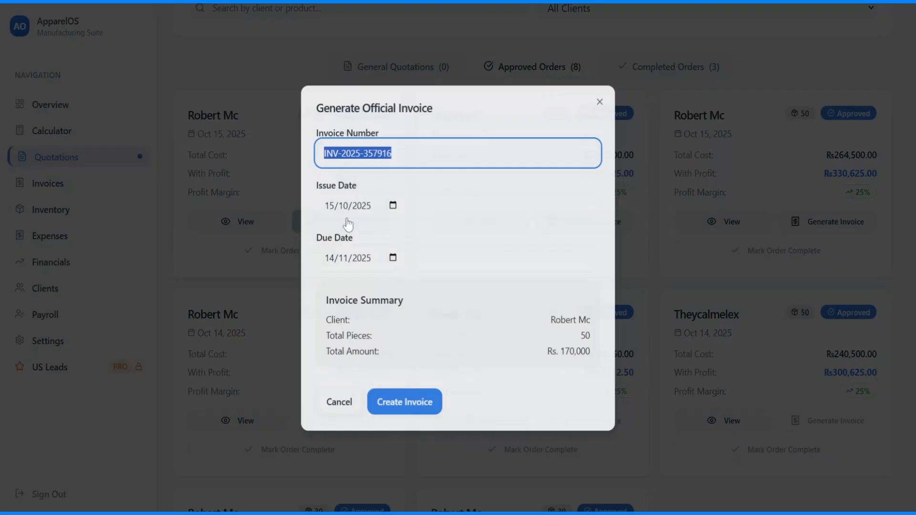
pyautogui.click(405, 400)
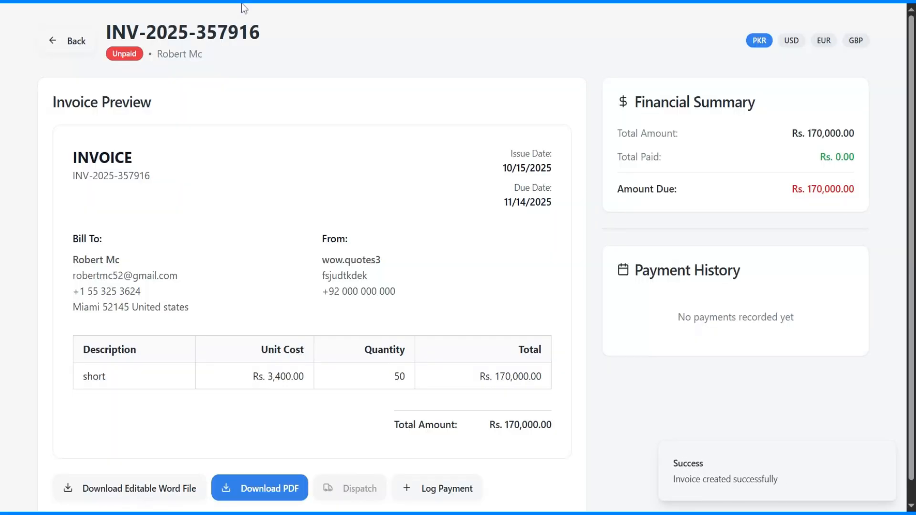
pyautogui.click(67, 40)
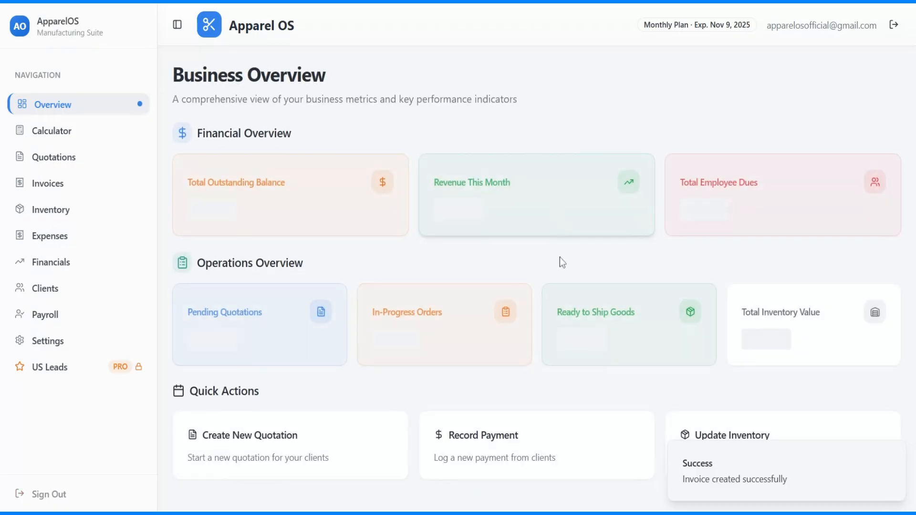
# Step: Create a second official invoice for the Rs185,625 approved order
pyautogui.click(51, 184)
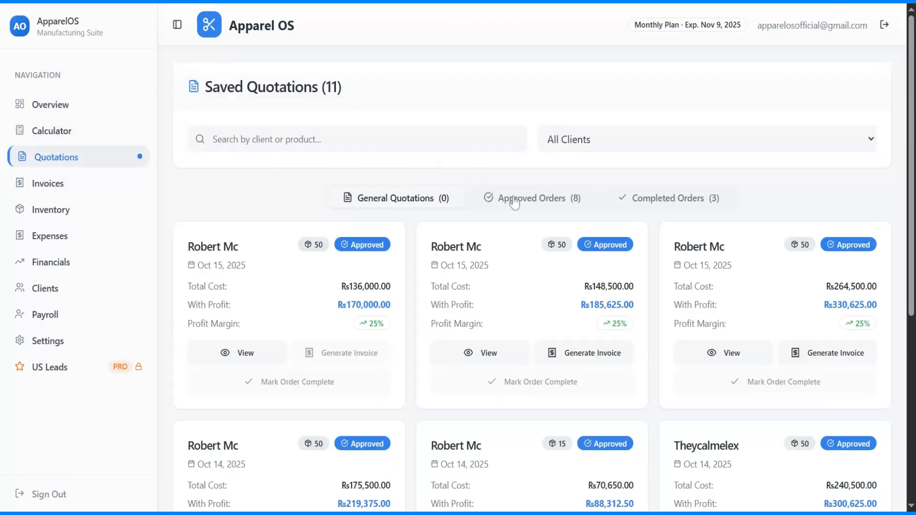
pyautogui.click(573, 353)
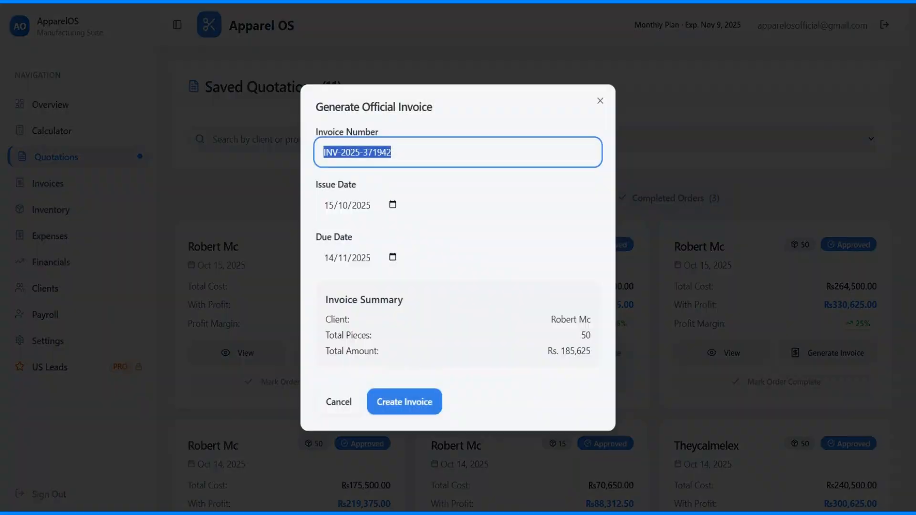
pyautogui.click(406, 401)
pyautogui.click(67, 40)
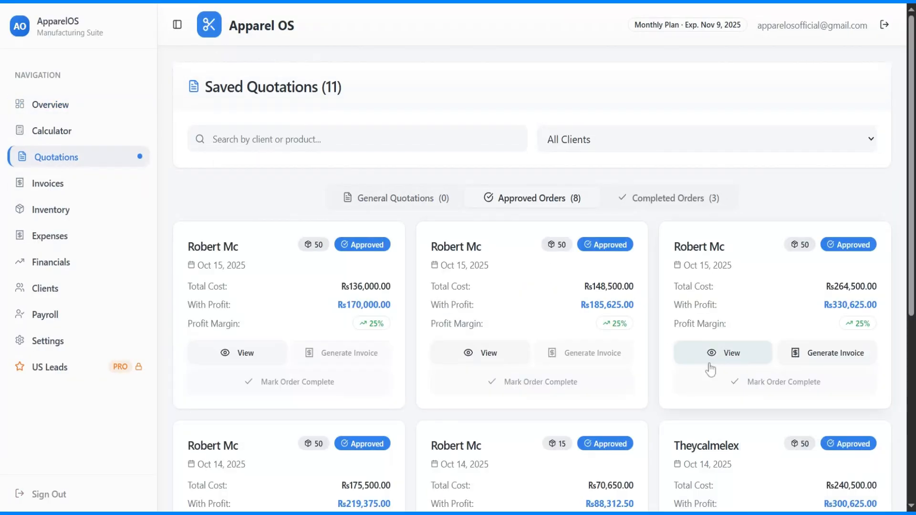
# Step: Invoice the Rs330,625 approved order, then return to the Approved Orders list
pyautogui.click(802, 352)
pyautogui.click(415, 401)
pyautogui.click(70, 40)
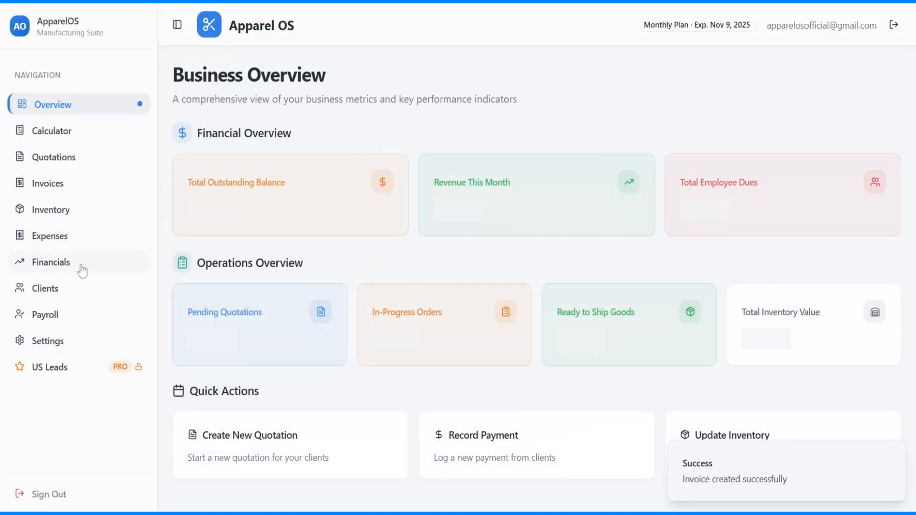
pyautogui.click(52, 157)
pyautogui.click(556, 195)
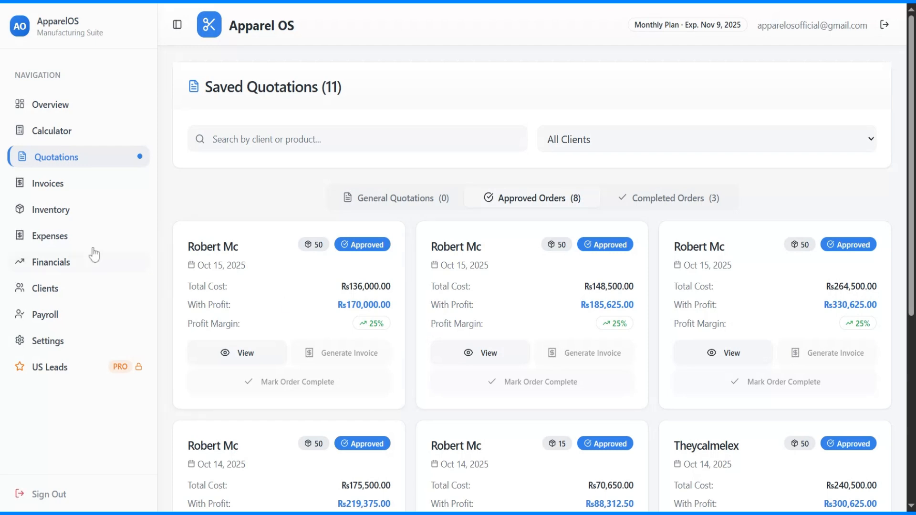
# Step: Start a new combined invoice in Invoices and list the clients with unpaid invoices
pyautogui.click(53, 187)
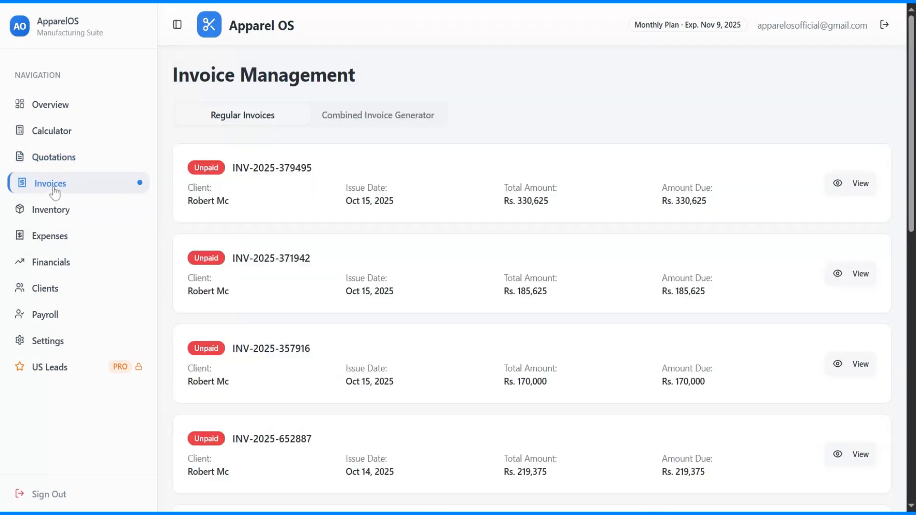
pyautogui.scroll(-12, 332, 197)
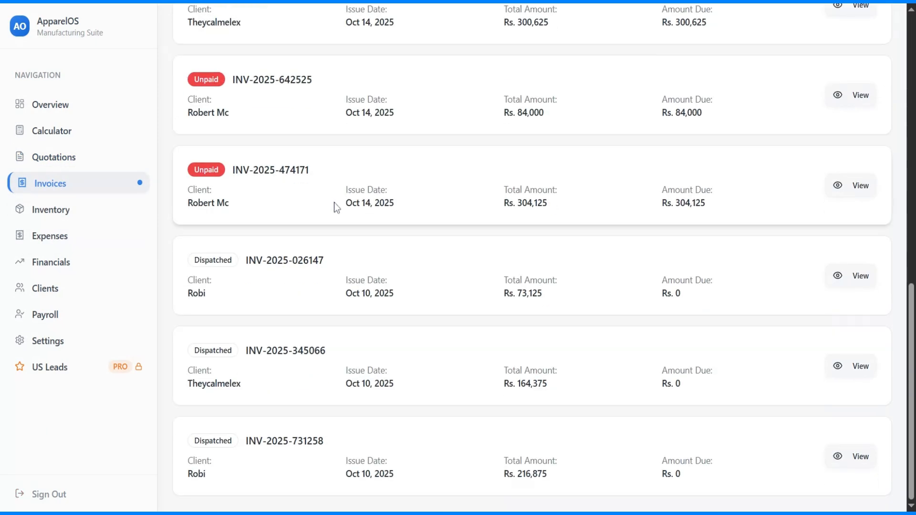
pyautogui.scroll(10, 334, 203)
pyautogui.scroll(-1, 334, 203)
pyautogui.scroll(2, 334, 203)
pyautogui.scroll(2, 334, 203)
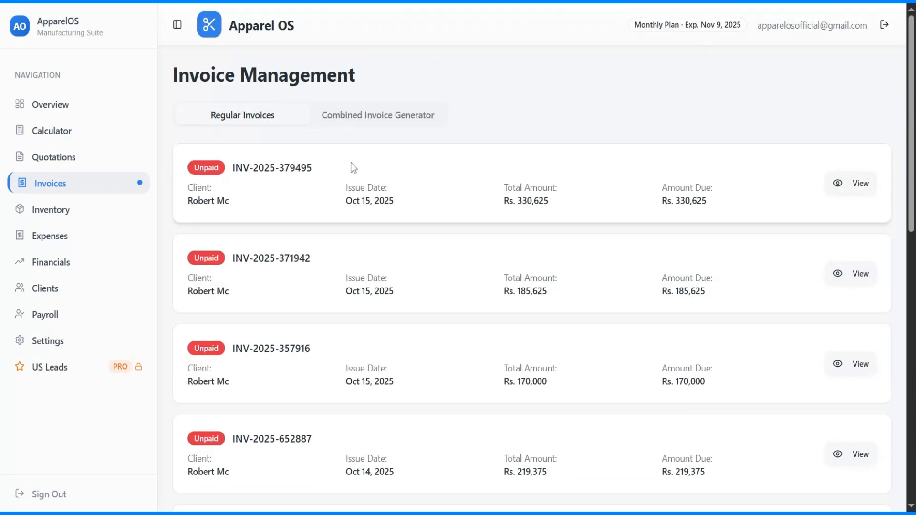
pyautogui.click(387, 123)
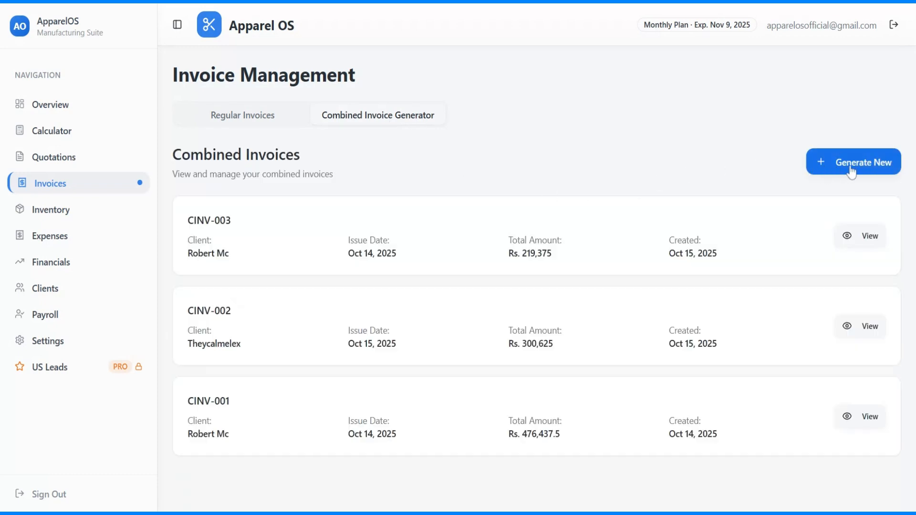
pyautogui.click(852, 171)
pyautogui.click(318, 289)
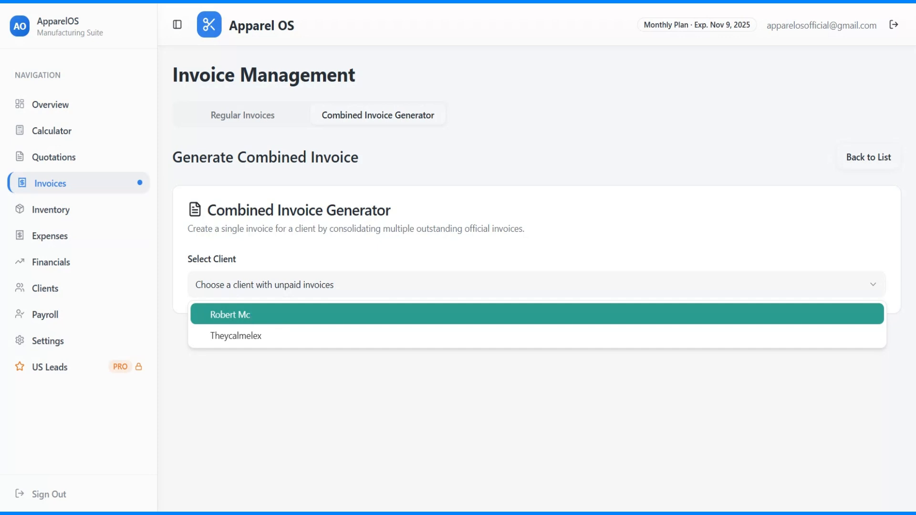
pyautogui.click(250, 314)
pyautogui.scroll(-3, 421, 288)
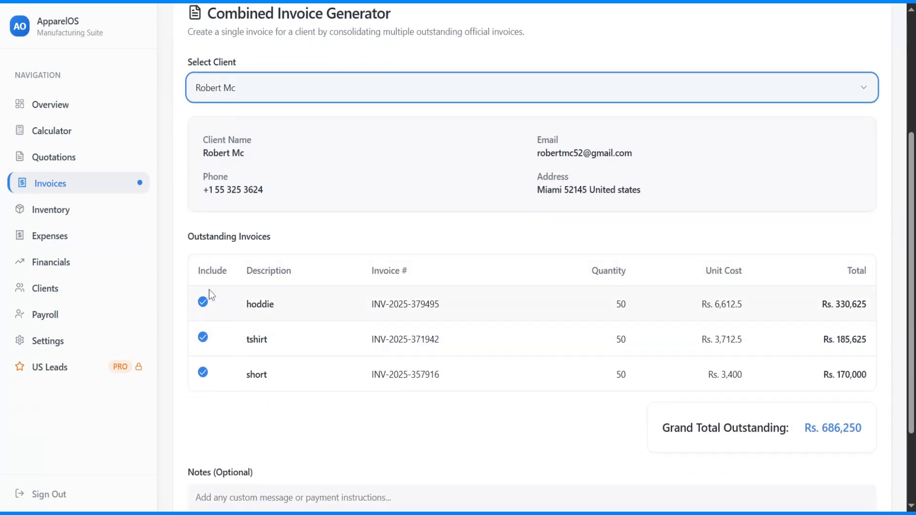
pyautogui.moveTo(197, 271); pyautogui.dragTo(274, 374)
pyautogui.click(323, 397)
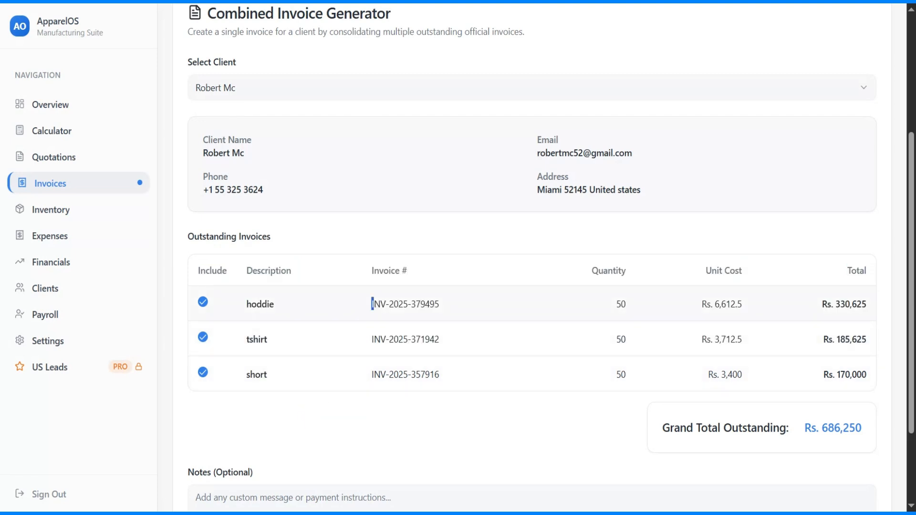
pyautogui.moveTo(375, 304); pyautogui.dragTo(416, 304)
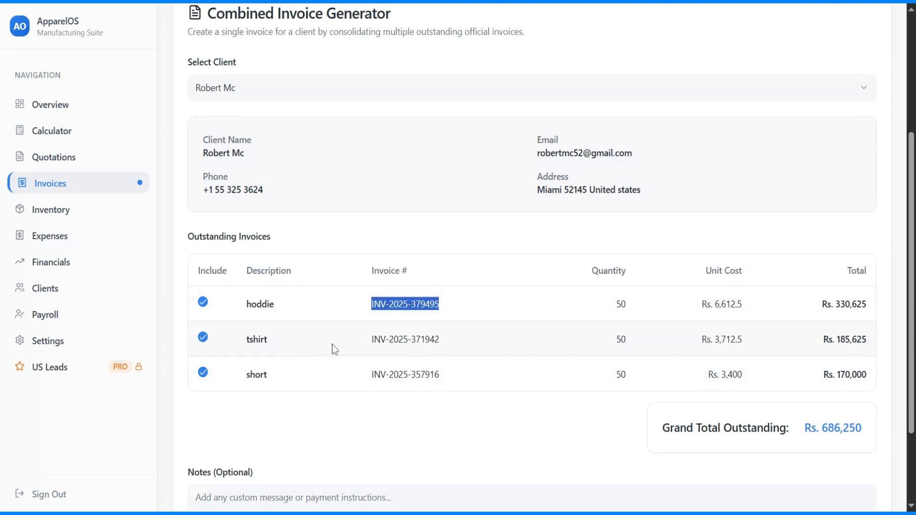
pyautogui.moveTo(372, 340); pyautogui.dragTo(444, 342)
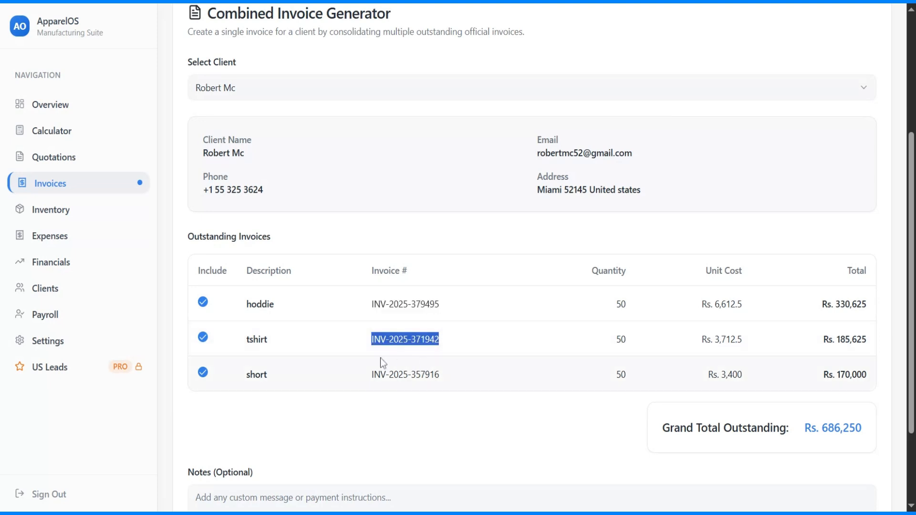
pyautogui.scroll(-2, 491, 380)
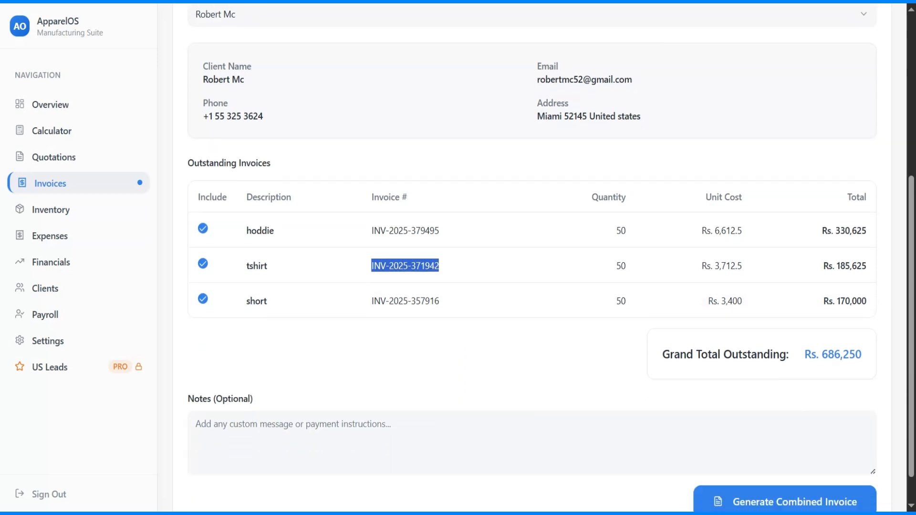
pyautogui.click(202, 259)
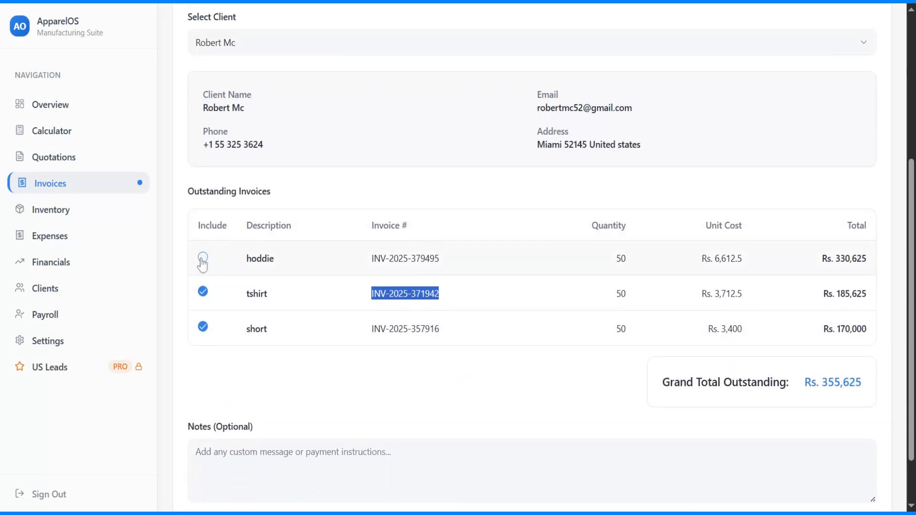
pyautogui.click(203, 259)
pyautogui.scroll(-3, 257, 267)
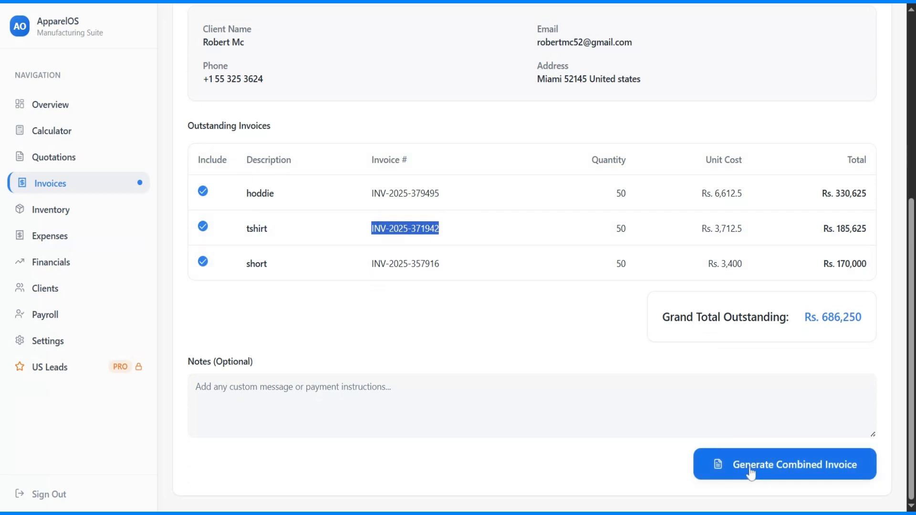
# Step: Add the note 'Payment method is paypal, xoom, ria.' and generate the combined invoice
pyautogui.click(532, 406)
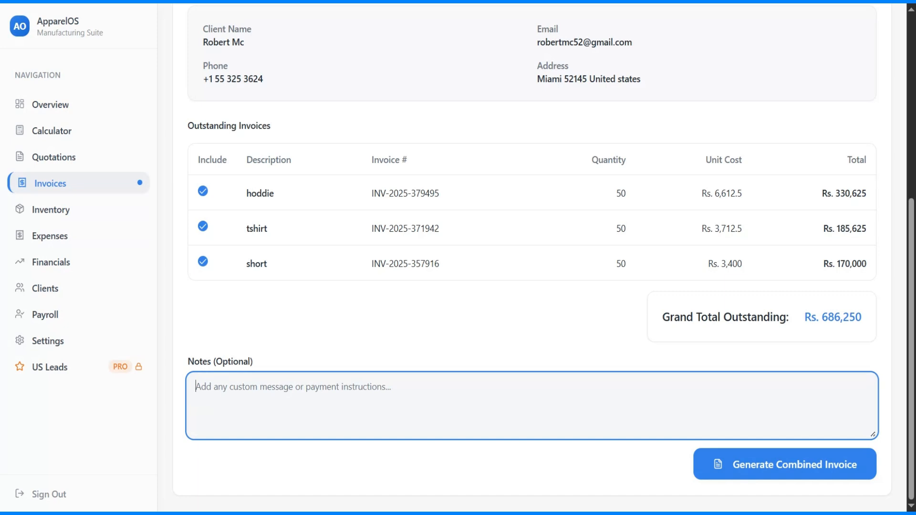
pyautogui.write('Payment met')
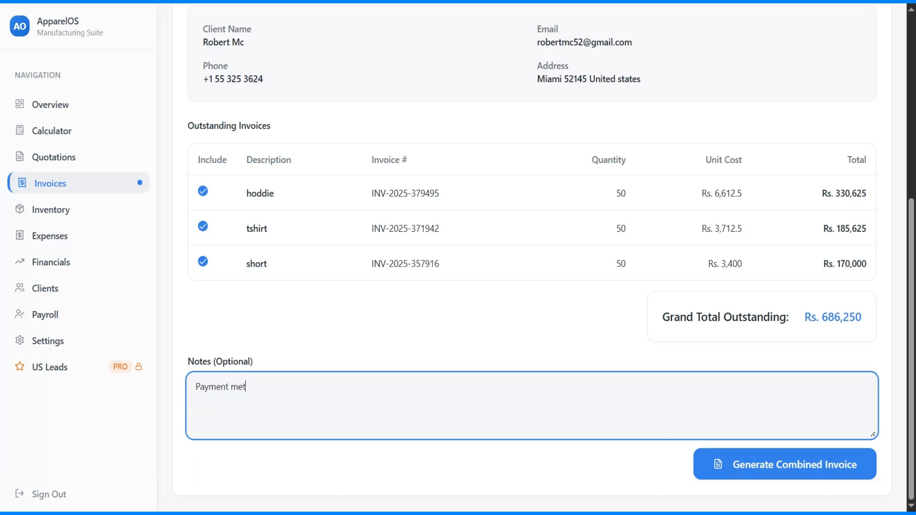
pyautogui.write('hod is paypal, xoom, ria.')
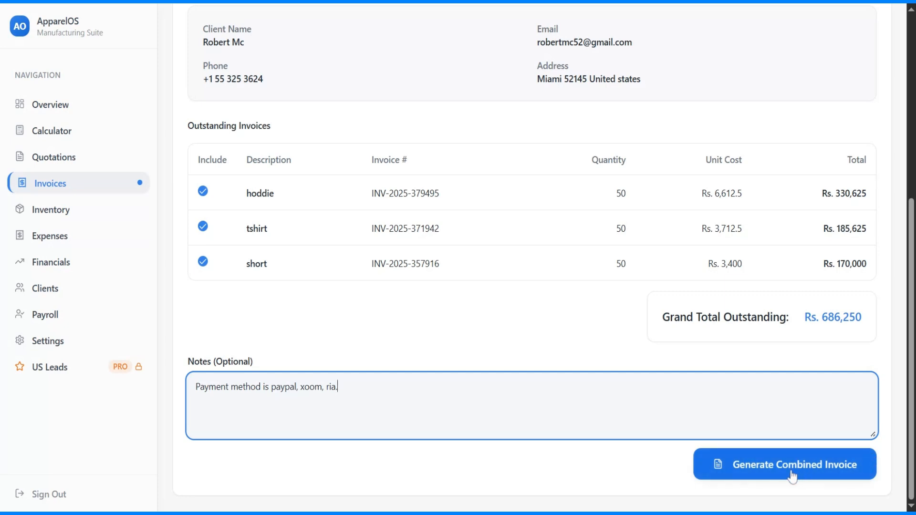
pyautogui.click(766, 472)
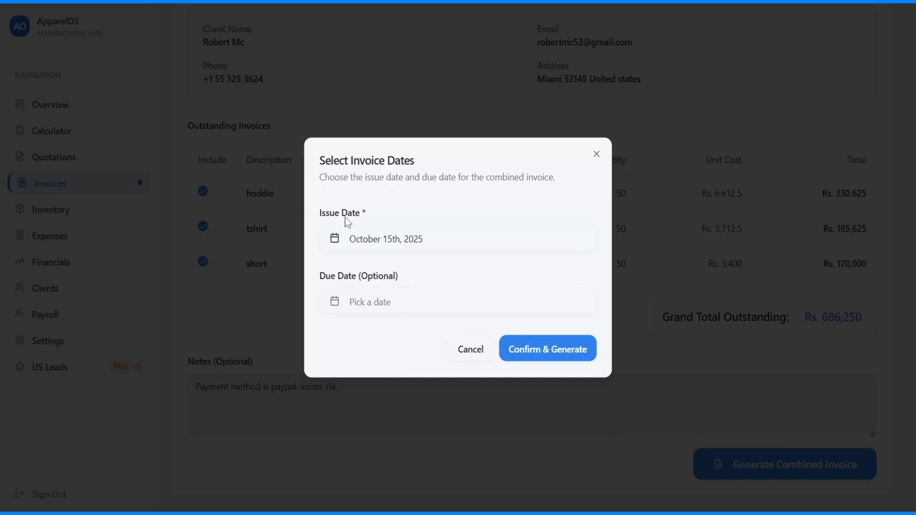
# Step: Keep issue date October 15, set due date October 29, and confirm generation
pyautogui.click(387, 238)
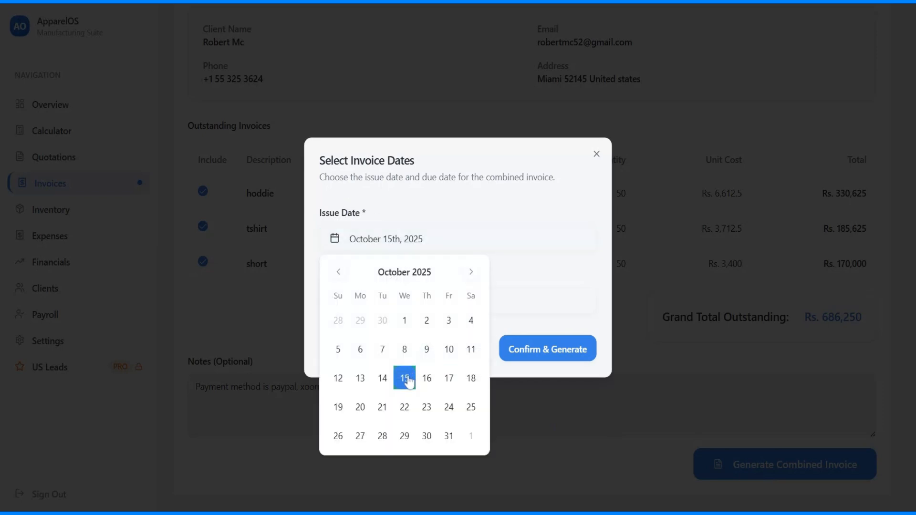
pyautogui.click(436, 302)
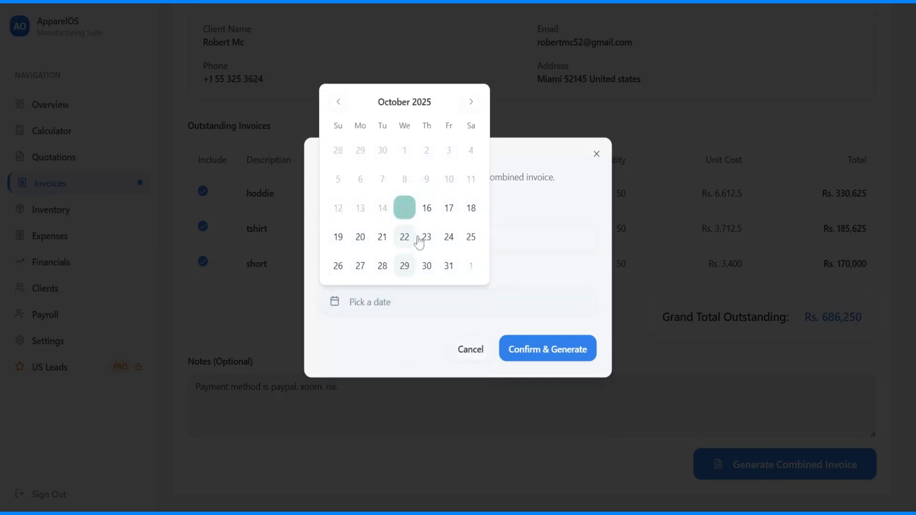
pyautogui.click(405, 267)
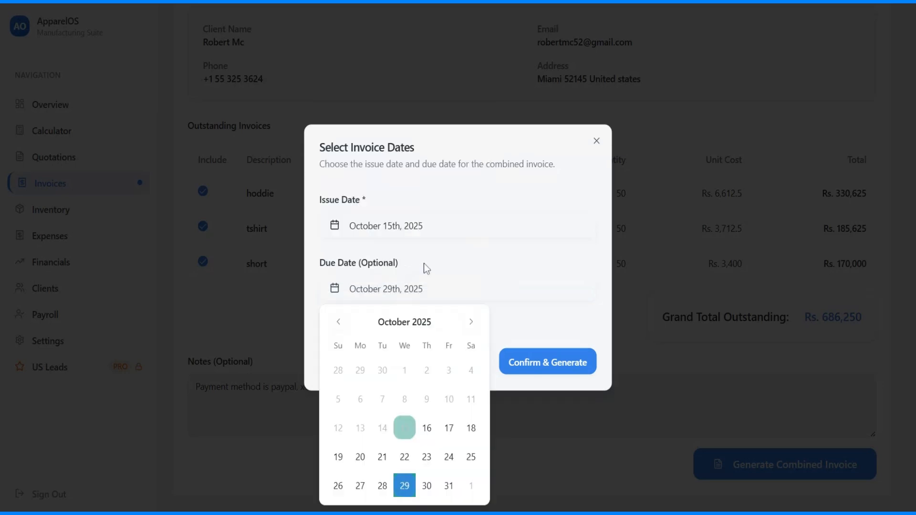
pyautogui.click(529, 319)
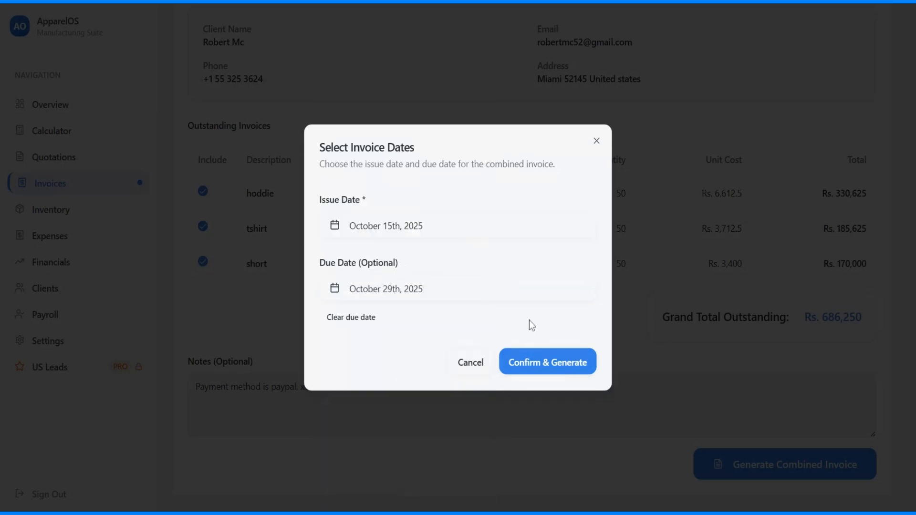
pyautogui.click(534, 363)
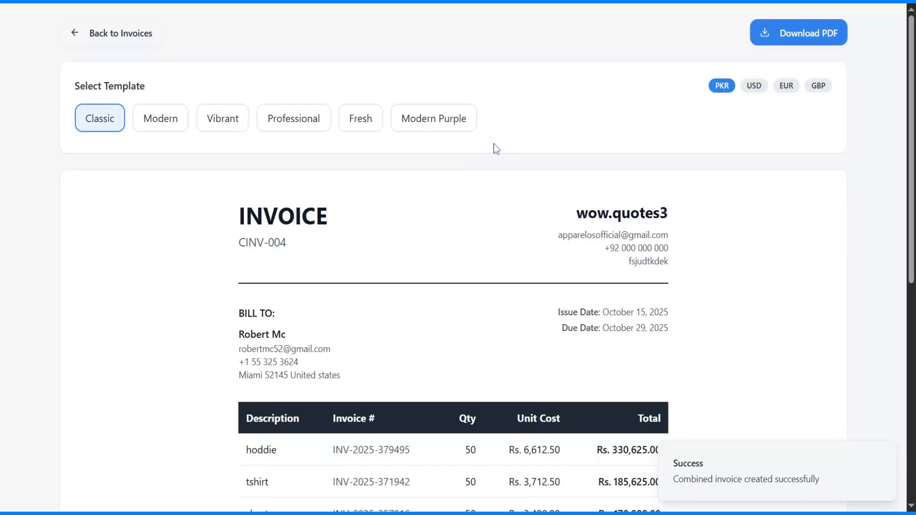
pyautogui.scroll(-4, 457, 246)
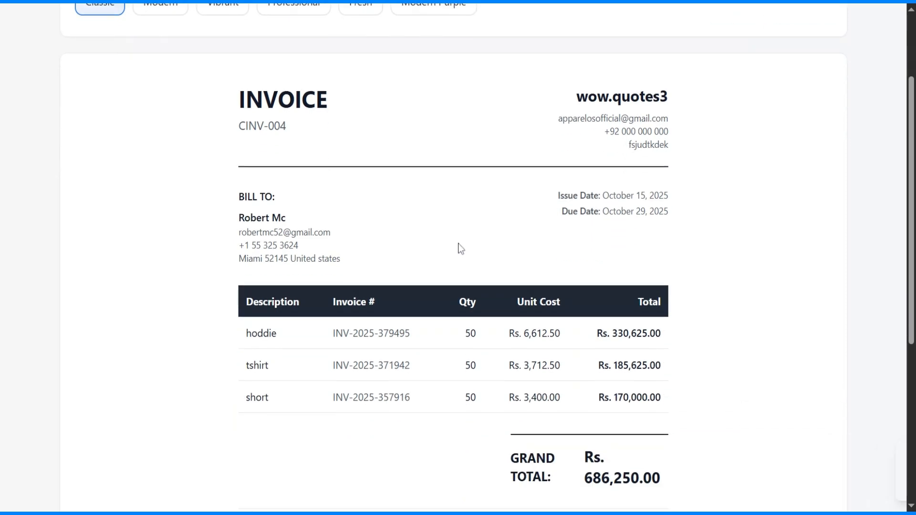
pyautogui.scroll(1, 456, 243)
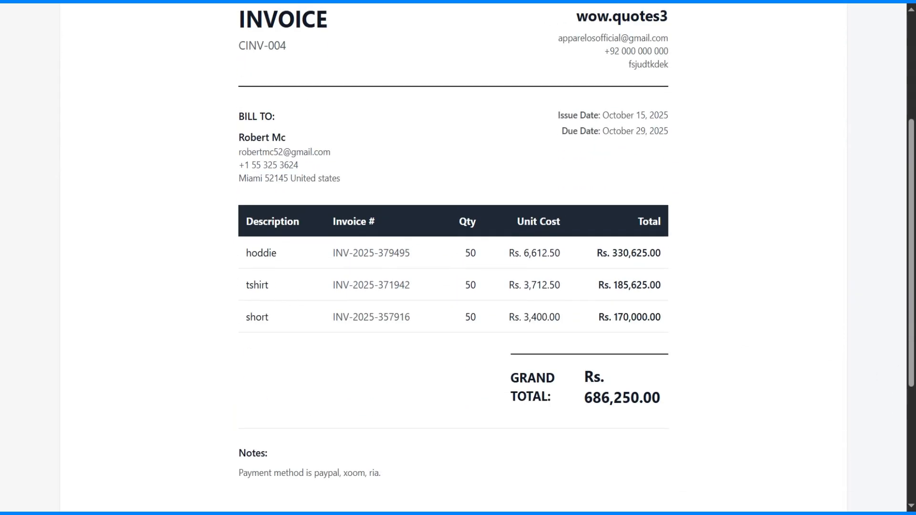
pyautogui.moveTo(246, 253); pyautogui.dragTo(302, 262)
pyautogui.moveTo(246, 285); pyautogui.dragTo(329, 289)
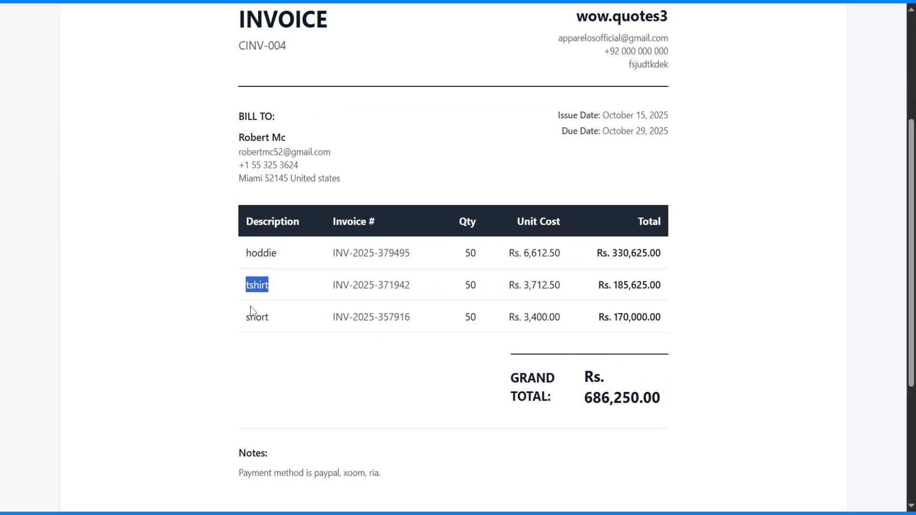
pyautogui.moveTo(247, 316); pyautogui.dragTo(333, 321)
pyautogui.scroll(4, 406, 315)
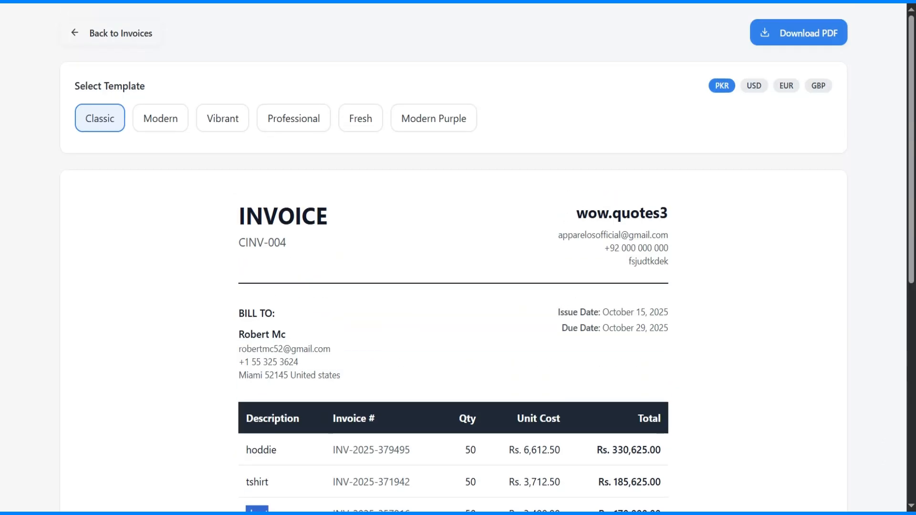
pyautogui.scroll(-1, 728, 151)
# Step: Compare CINV-004 amounts in EUR and GBP, then keep them in USD
pyautogui.click(754, 20)
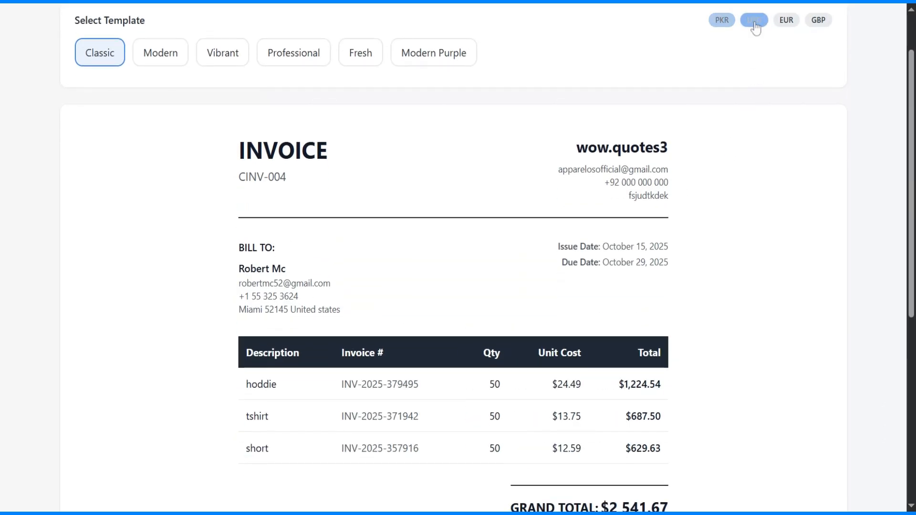
pyautogui.scroll(-2, 725, 176)
pyautogui.scroll(2, 774, 84)
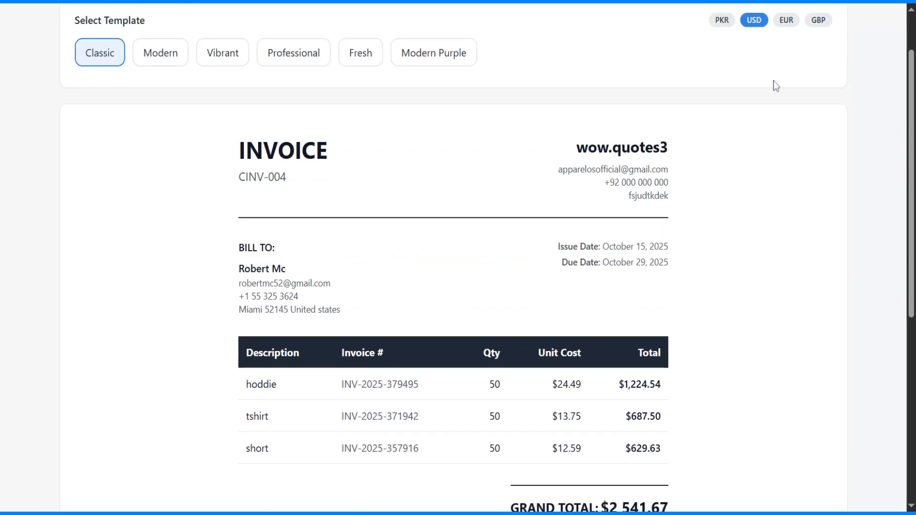
pyautogui.click(787, 20)
pyautogui.scroll(-1, 632, 296)
pyautogui.scroll(2, 632, 296)
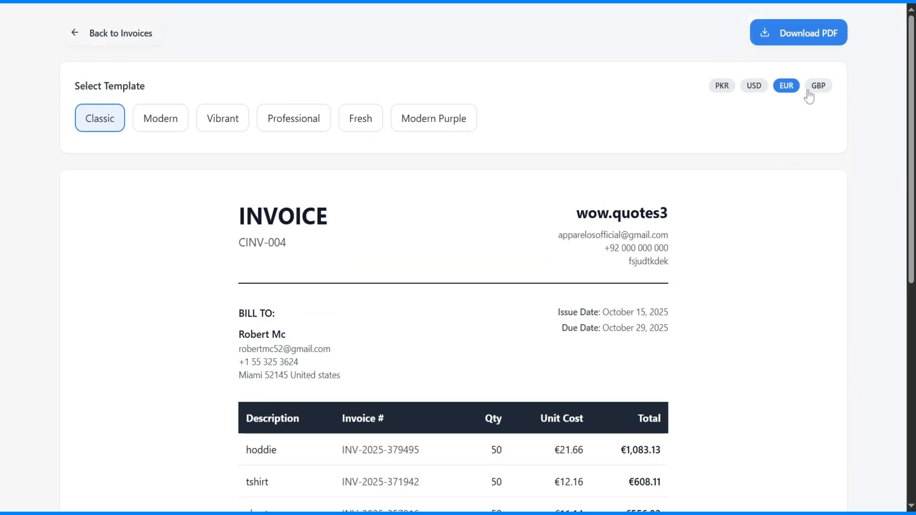
pyautogui.click(818, 86)
pyautogui.click(754, 86)
pyautogui.scroll(-3, 219, 281)
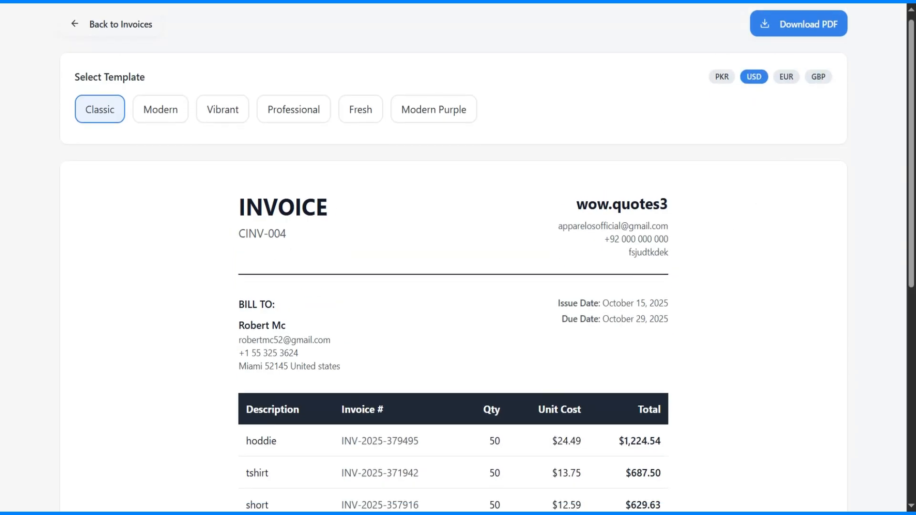
pyautogui.scroll(-1, 458, 258)
pyautogui.scroll(4, 459, 257)
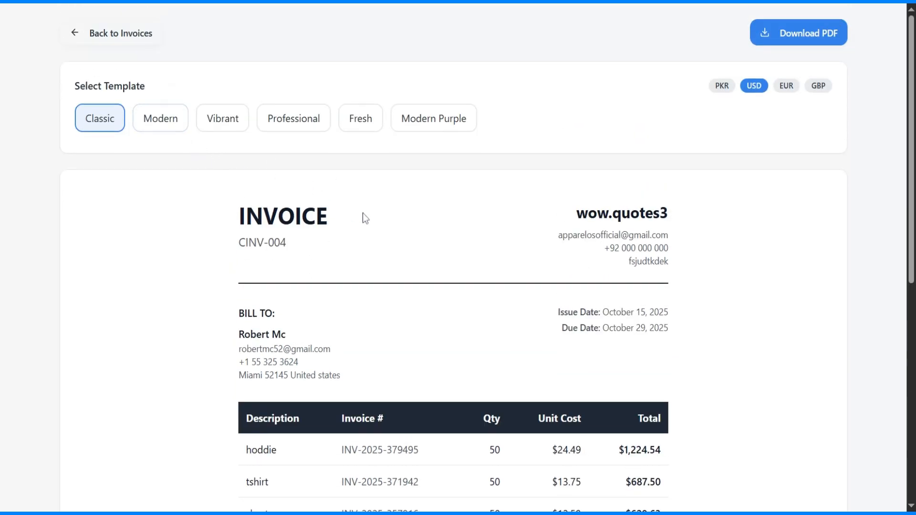
pyautogui.scroll(-1, 382, 282)
pyautogui.scroll(-3, 380, 279)
pyautogui.scroll(4, 381, 279)
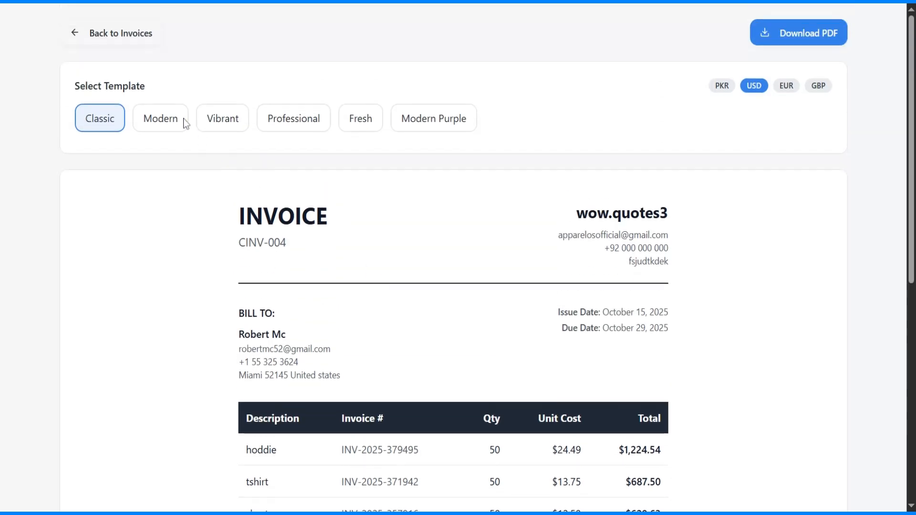
# Step: Preview the invoice in the Modern, Vibrant, Professional and Fresh templates
pyautogui.click(164, 123)
pyautogui.scroll(-6, 370, 187)
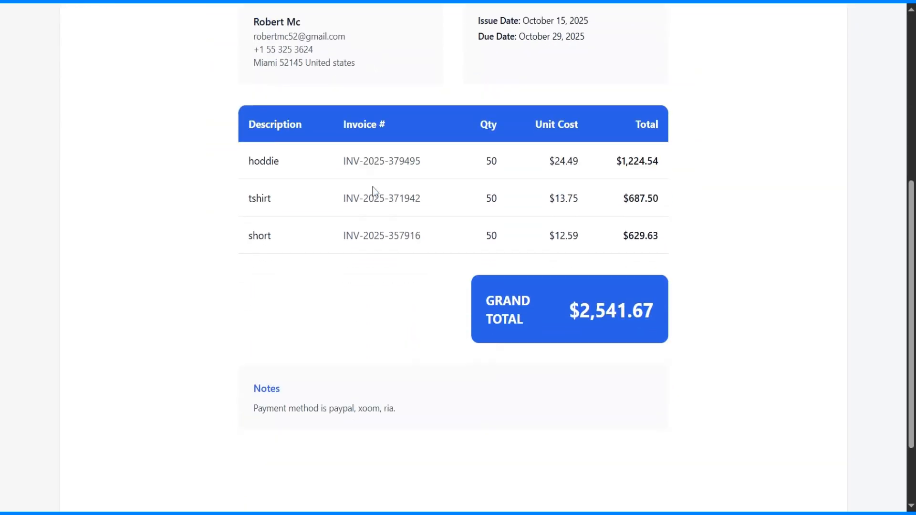
pyautogui.scroll(7, 373, 189)
pyautogui.click(239, 121)
pyautogui.scroll(-2, 511, 204)
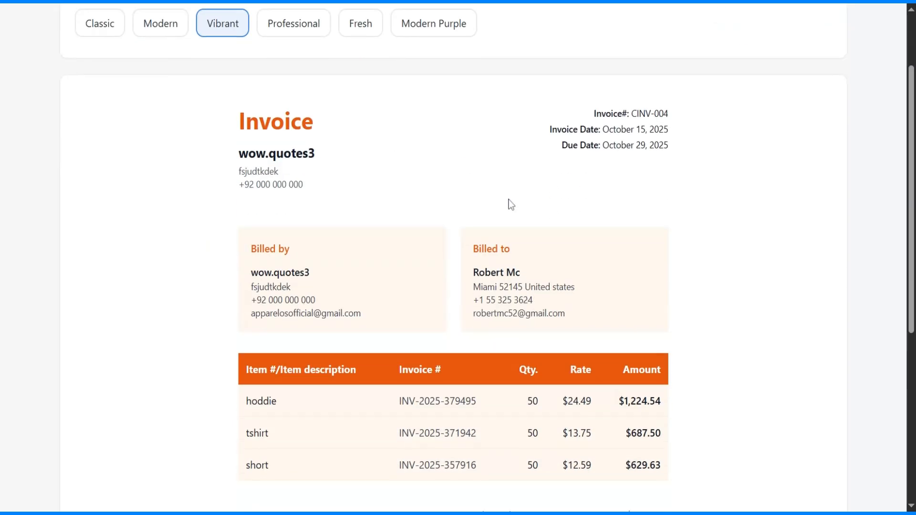
pyautogui.scroll(-3, 509, 201)
pyautogui.scroll(6, 509, 203)
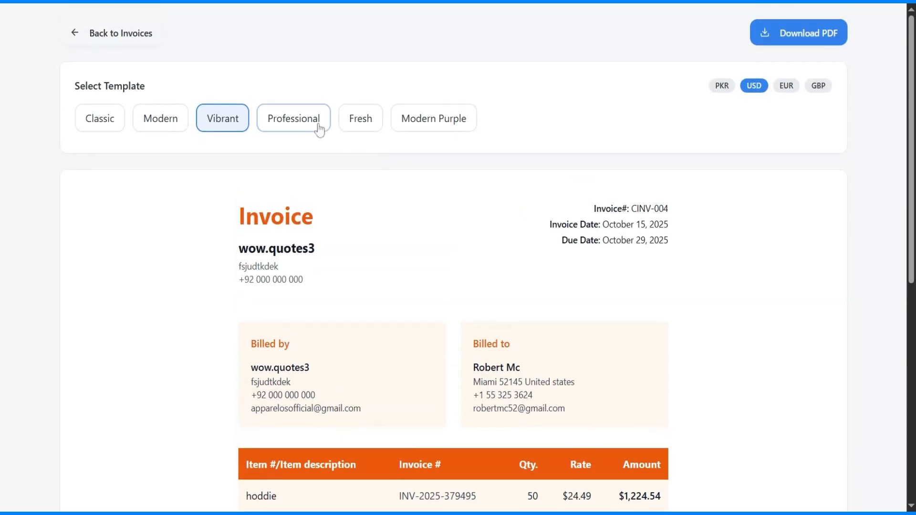
pyautogui.click(319, 129)
pyautogui.scroll(-5, 466, 187)
pyautogui.scroll(5, 466, 187)
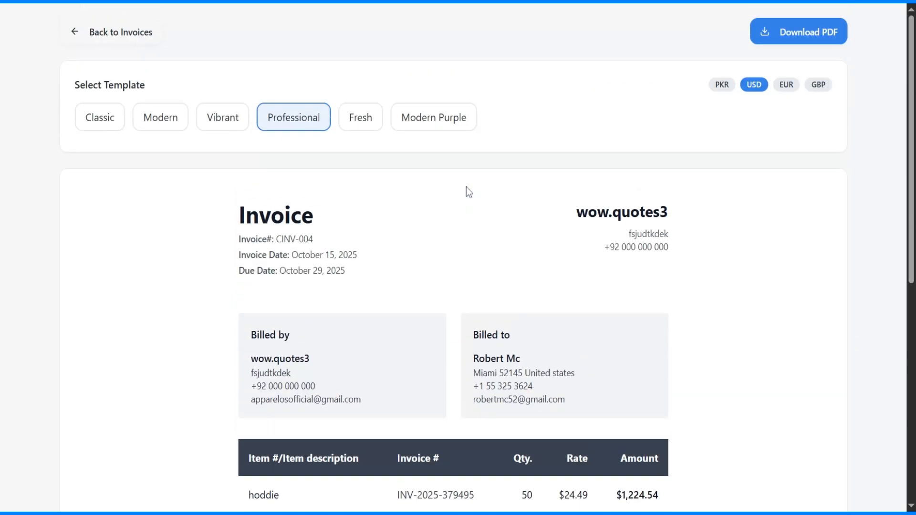
pyautogui.click(372, 122)
pyautogui.scroll(-5, 502, 193)
pyautogui.scroll(5, 504, 193)
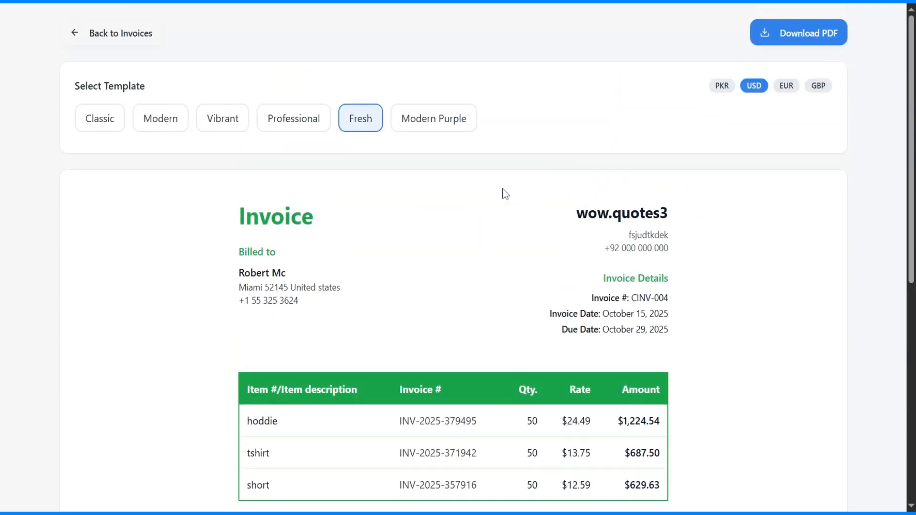
# Step: Apply the Modern Purple template to CINV-004 and review the result
pyautogui.click(446, 123)
pyautogui.scroll(-4, 477, 274)
pyautogui.scroll(4, 477, 274)
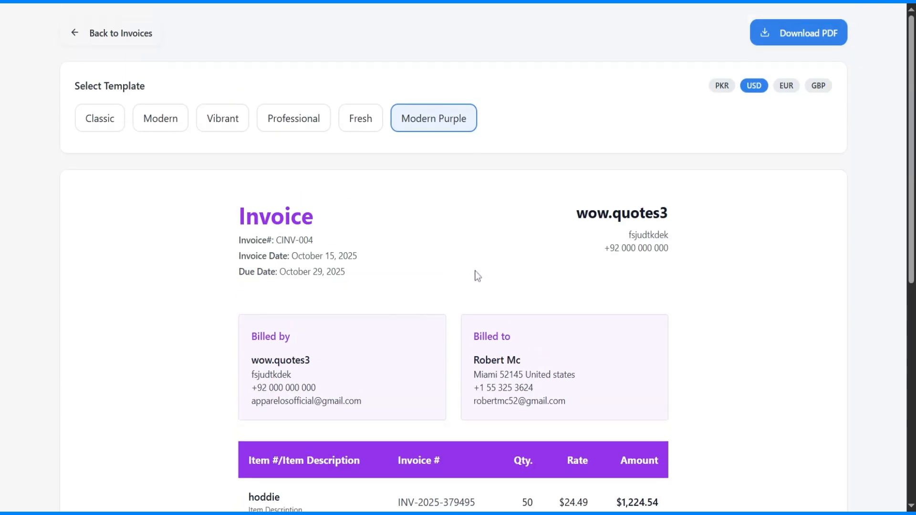
pyautogui.scroll(-5, 478, 276)
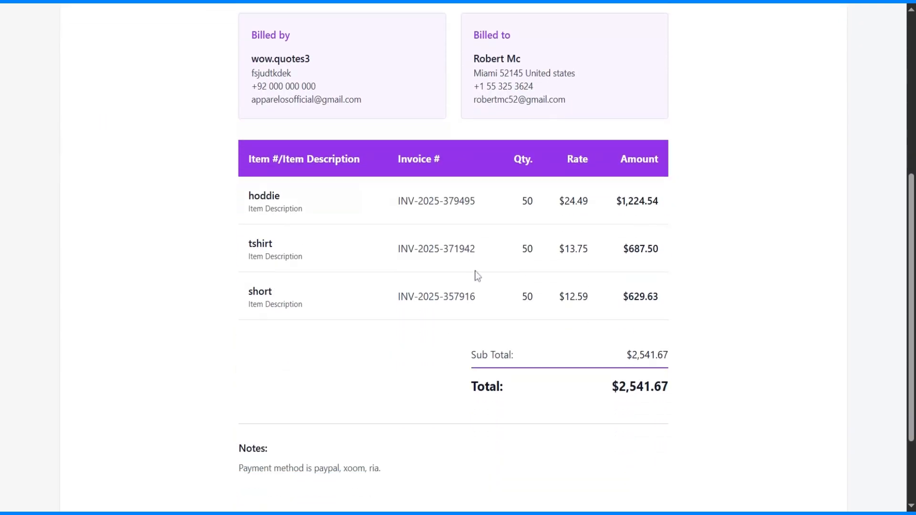
pyautogui.scroll(4, 478, 276)
pyautogui.scroll(-2, 460, 272)
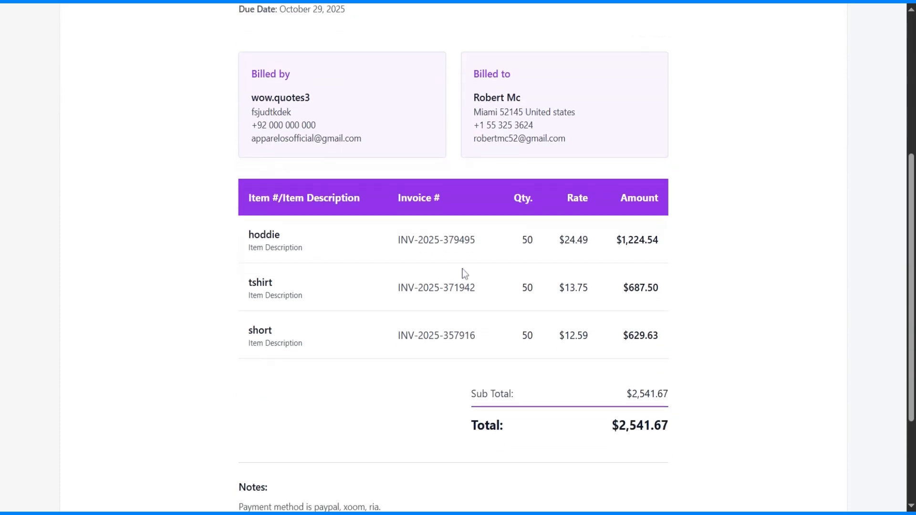
pyautogui.scroll(4, 337, 221)
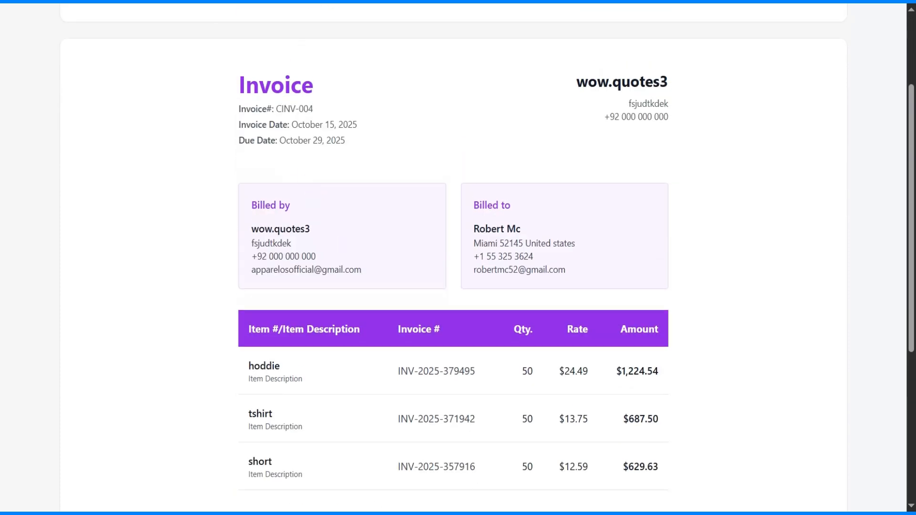
pyautogui.moveTo(276, 109); pyautogui.dragTo(313, 108)
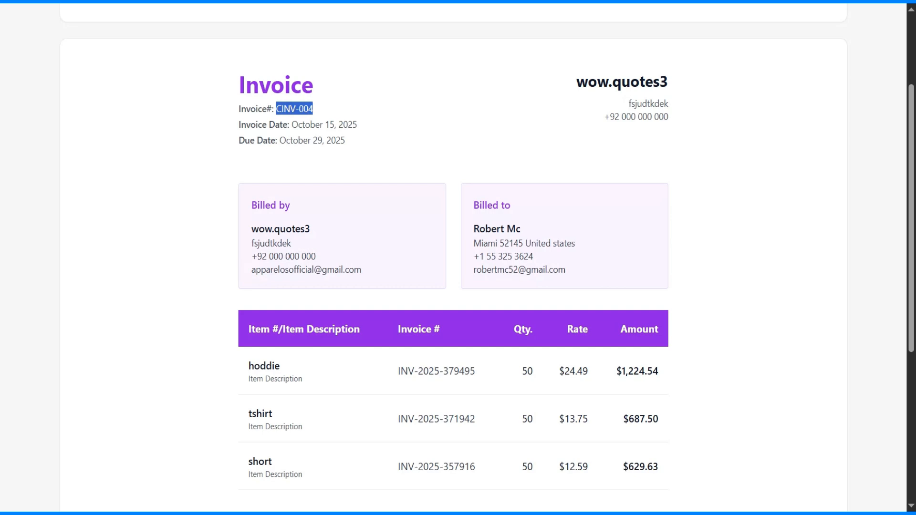
pyautogui.scroll(-2, 305, 287)
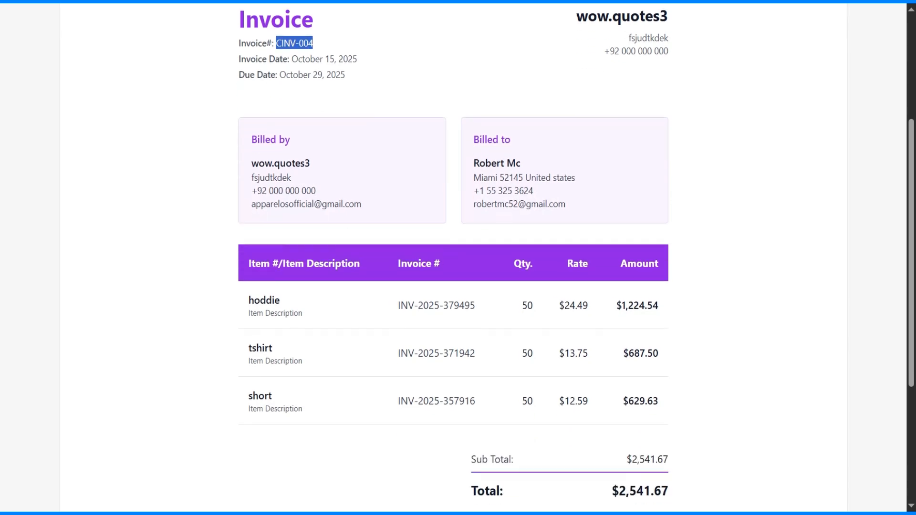
pyautogui.moveTo(248, 300); pyautogui.dragTo(282, 303)
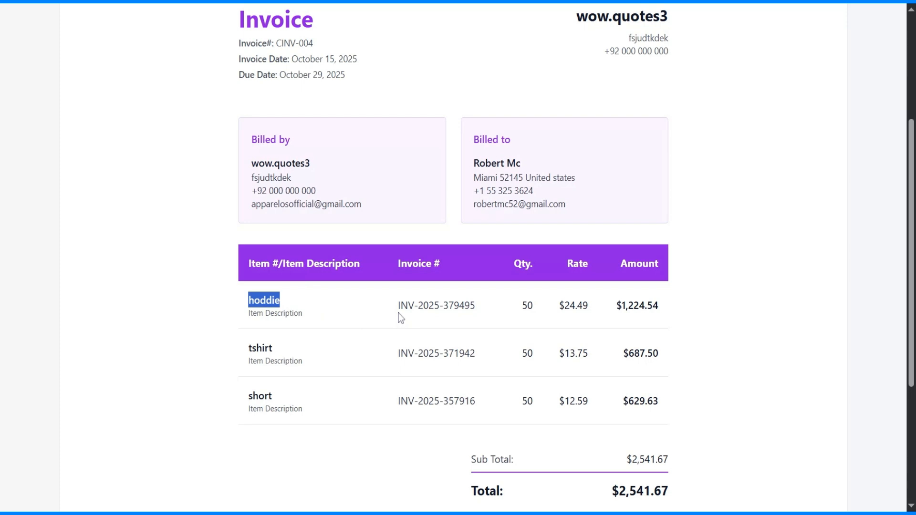
pyautogui.moveTo(398, 307); pyautogui.dragTo(475, 307)
pyautogui.moveTo(398, 355); pyautogui.dragTo(482, 361)
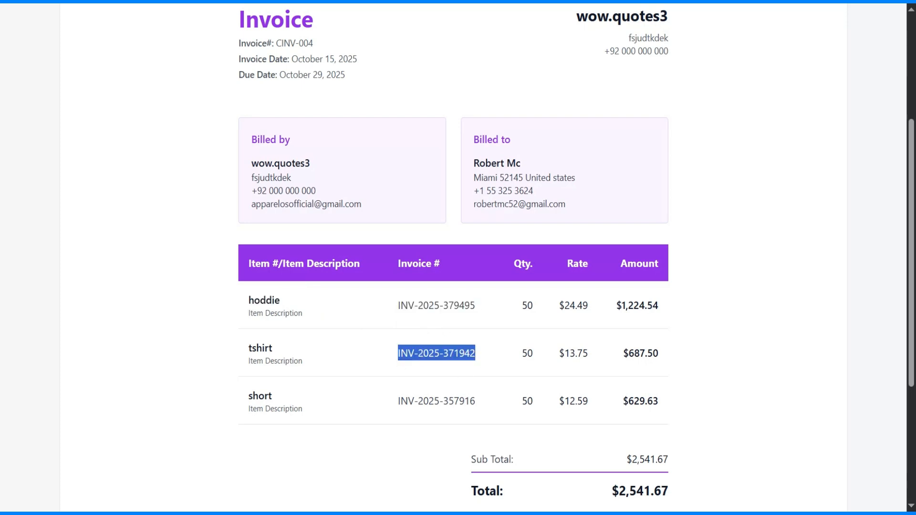
pyautogui.moveTo(399, 405); pyautogui.dragTo(486, 417)
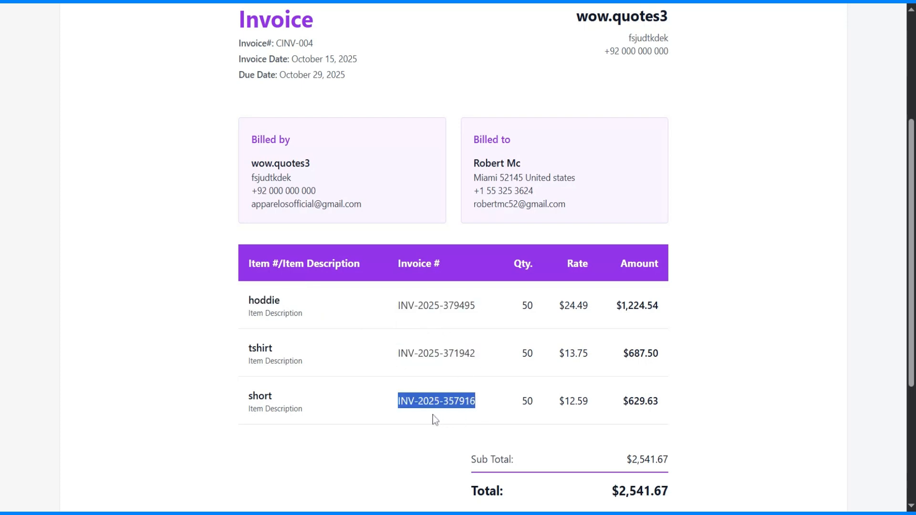
pyautogui.scroll(3, 435, 420)
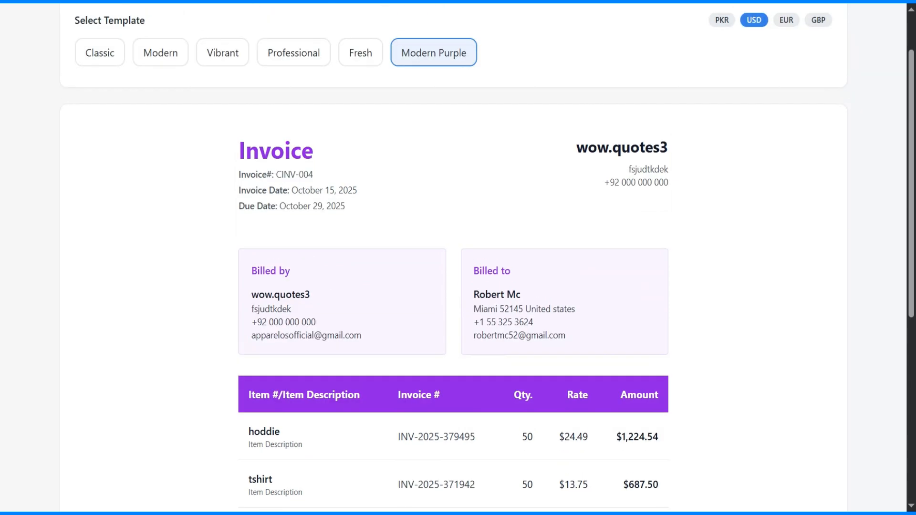
pyautogui.scroll(-2, 440, 399)
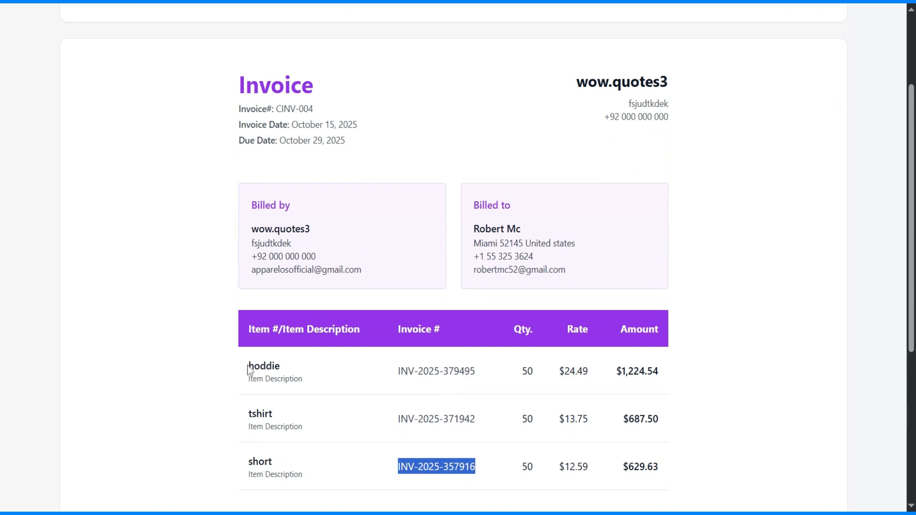
pyautogui.moveTo(247, 365); pyautogui.dragTo(310, 372)
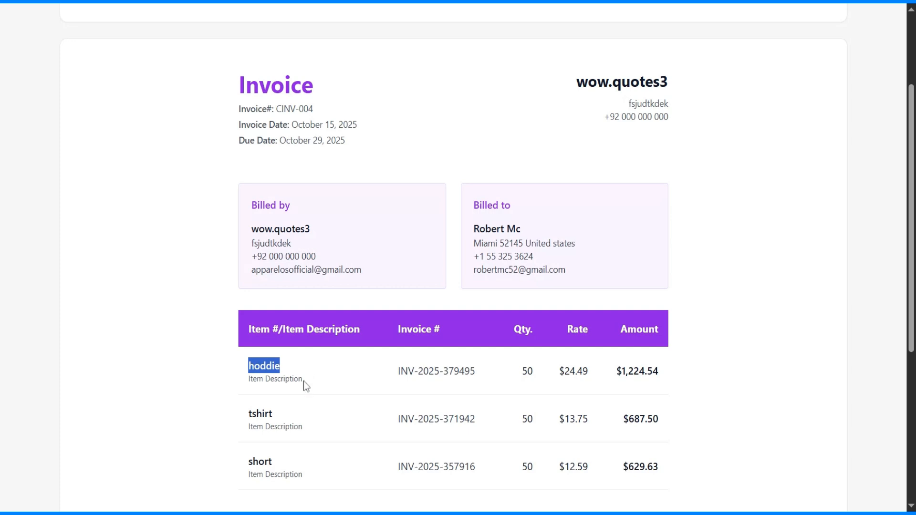
pyautogui.moveTo(248, 414); pyautogui.dragTo(285, 409)
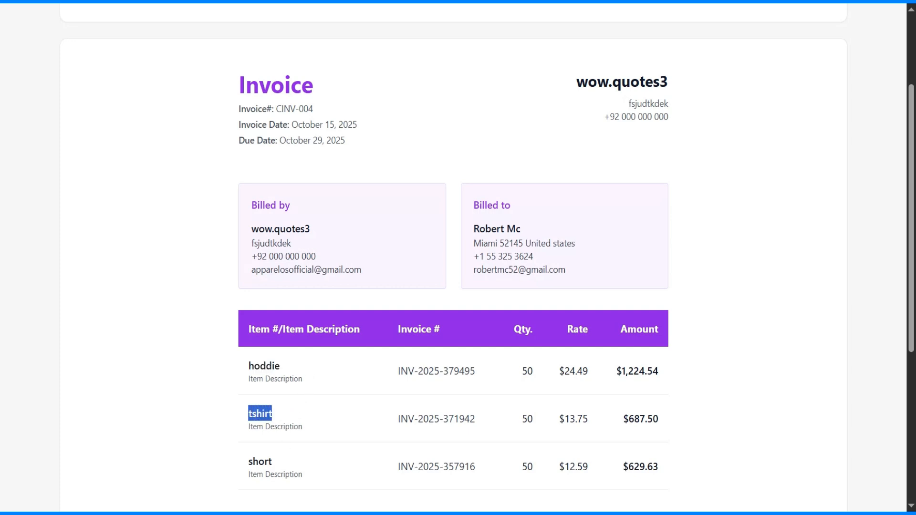
pyautogui.click(247, 460)
pyautogui.moveTo(247, 460); pyautogui.dragTo(277, 462)
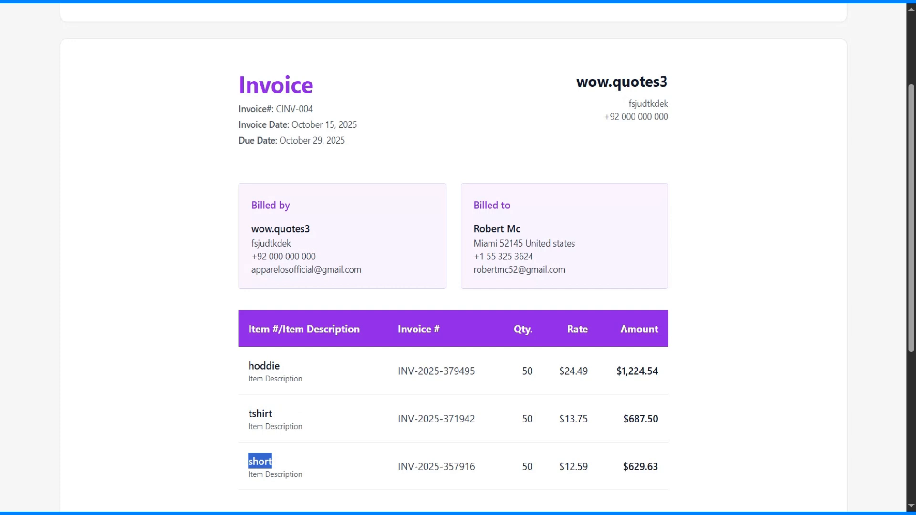
pyautogui.scroll(3, 381, 366)
pyautogui.scroll(-1, 431, 270)
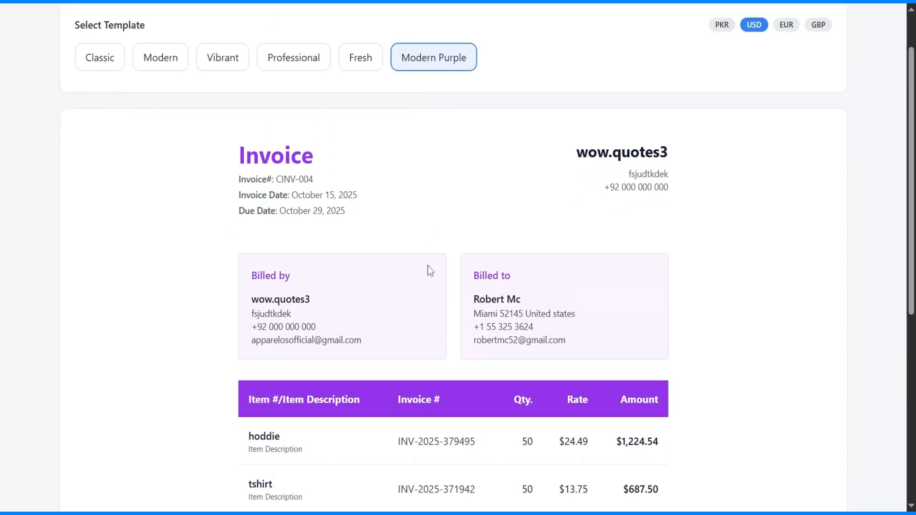
pyautogui.scroll(-3, 431, 271)
pyautogui.moveTo(247, 294); pyautogui.dragTo(320, 402)
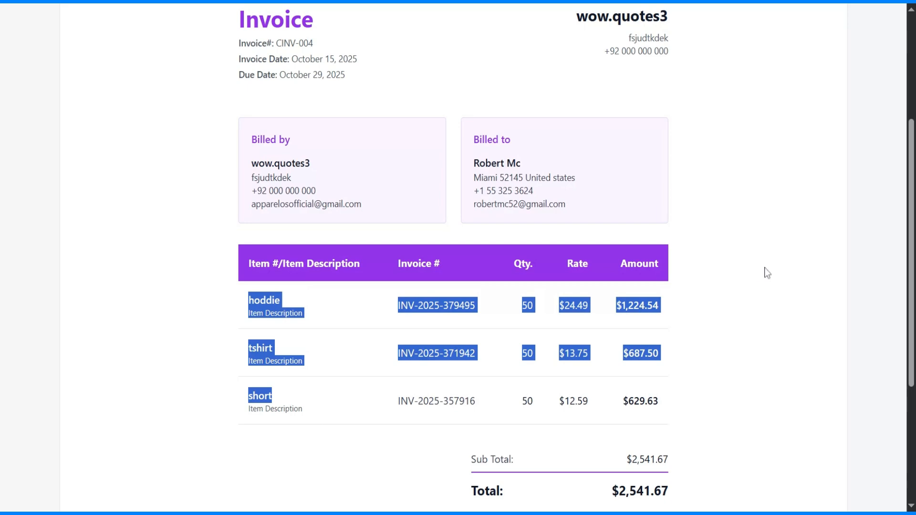
pyautogui.click(682, 239)
pyautogui.scroll(3, 682, 238)
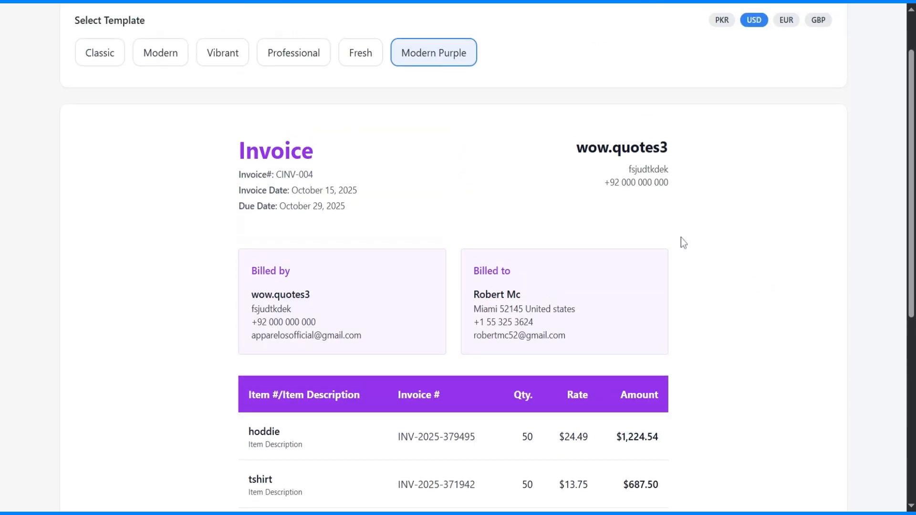